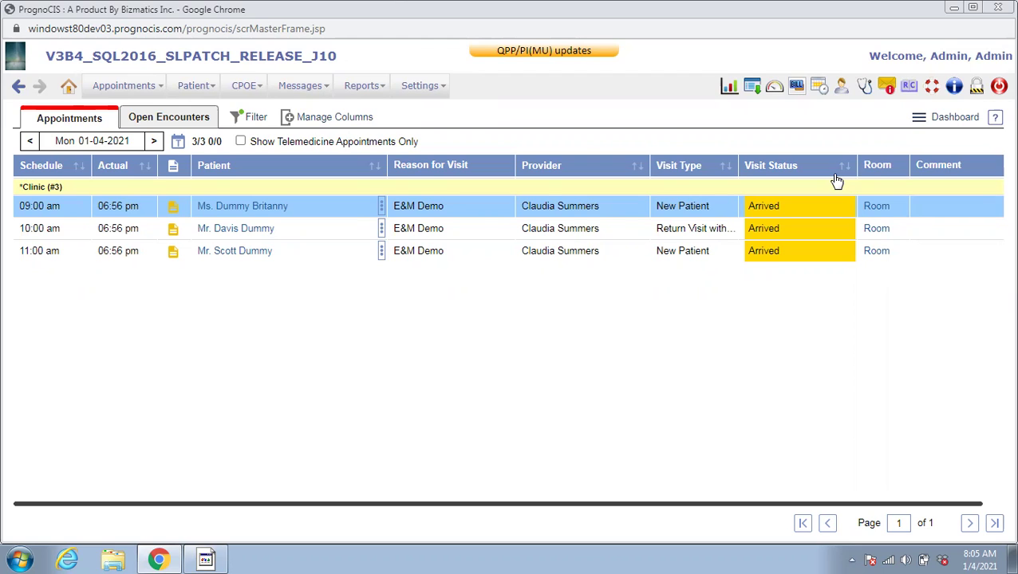
# Open the 9:00 am new patient's chart and its E&M coding page
pyautogui.click(239, 206)
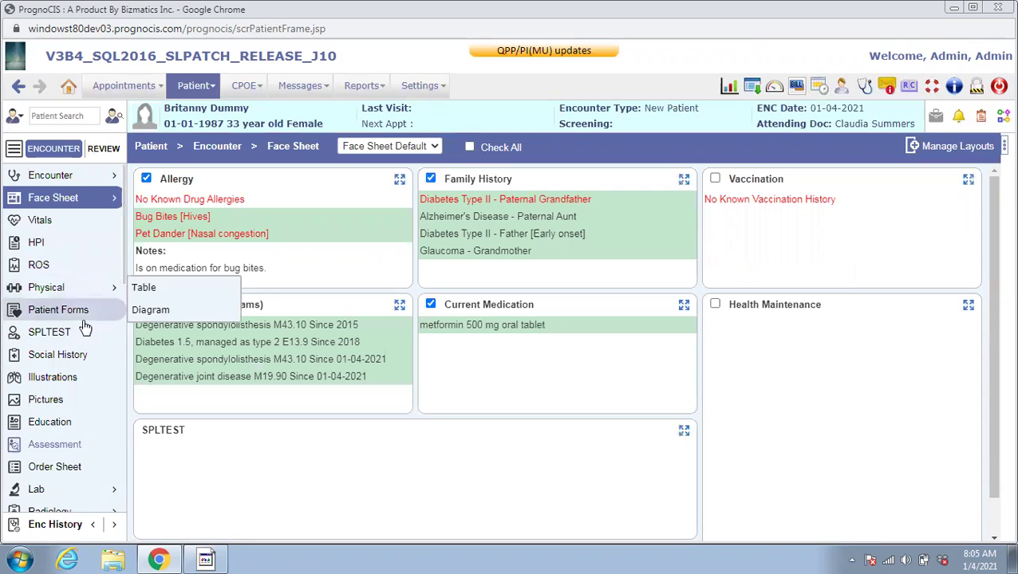
pyautogui.scroll(-3, 76, 351)
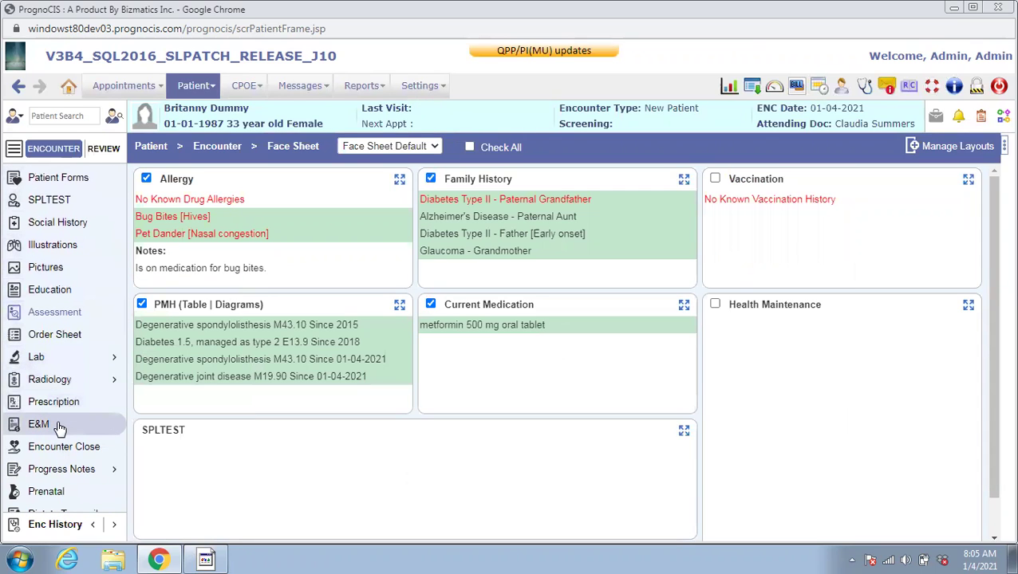
pyautogui.click(58, 428)
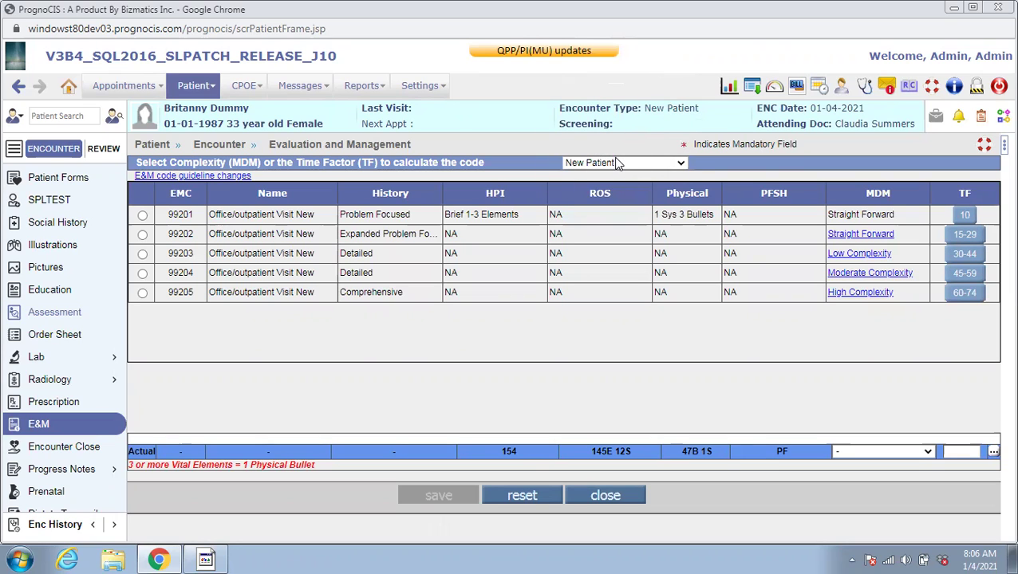
# Review the E&M code guideline changes, then try choosing code 99201
pyautogui.click(180, 176)
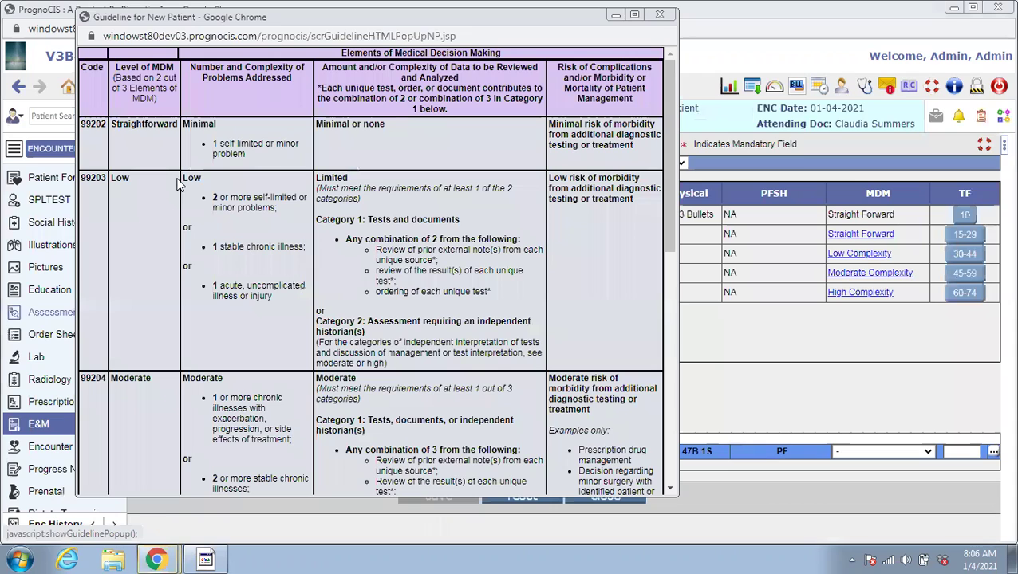
pyautogui.click(661, 17)
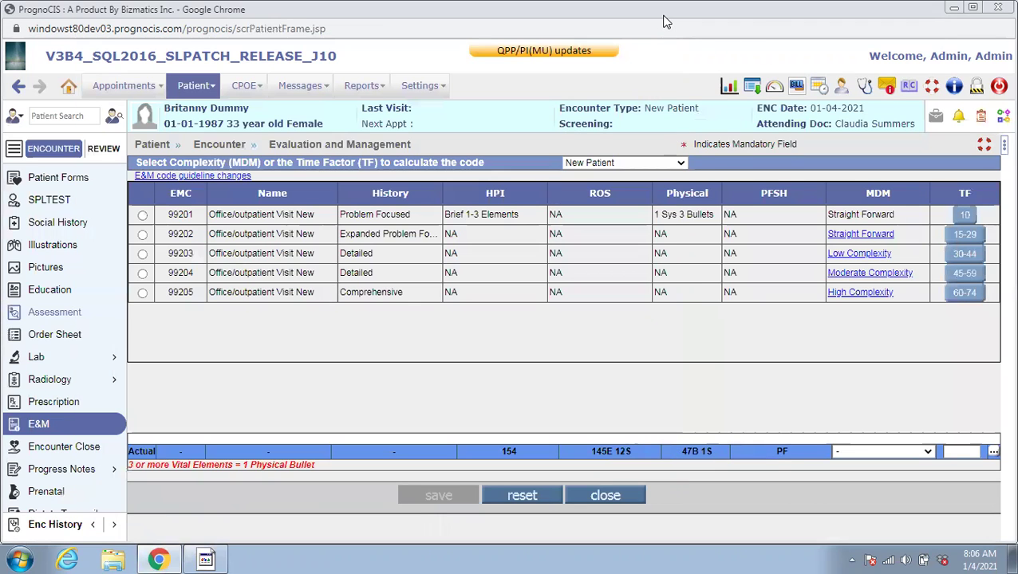
pyautogui.click(143, 216)
pyautogui.click(642, 109)
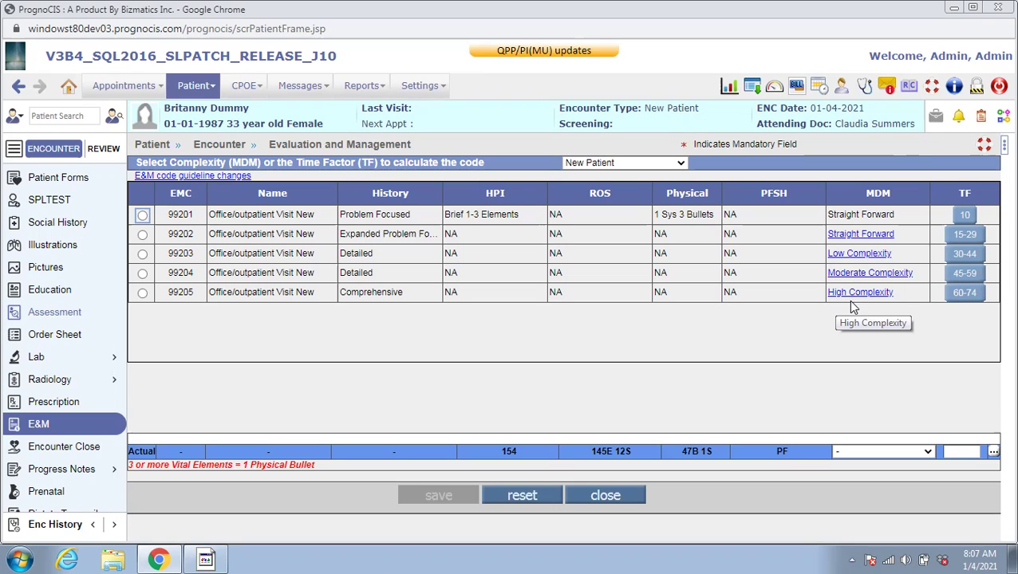
# Qualify Low Complexity MDM with one stable chronic illness, prior external notes and unique test ordering
pyautogui.click(859, 254)
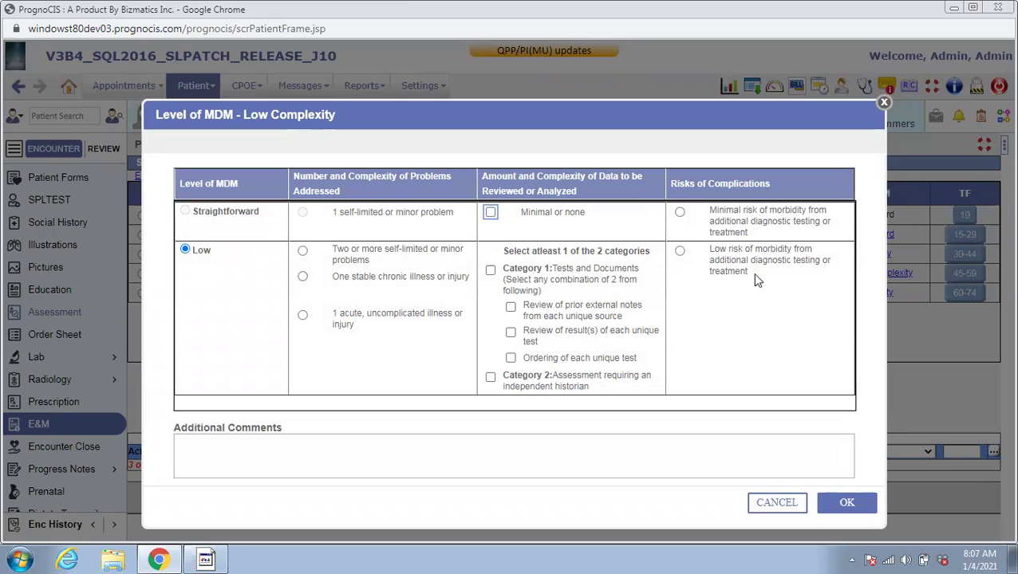
pyautogui.click(303, 276)
pyautogui.click(510, 308)
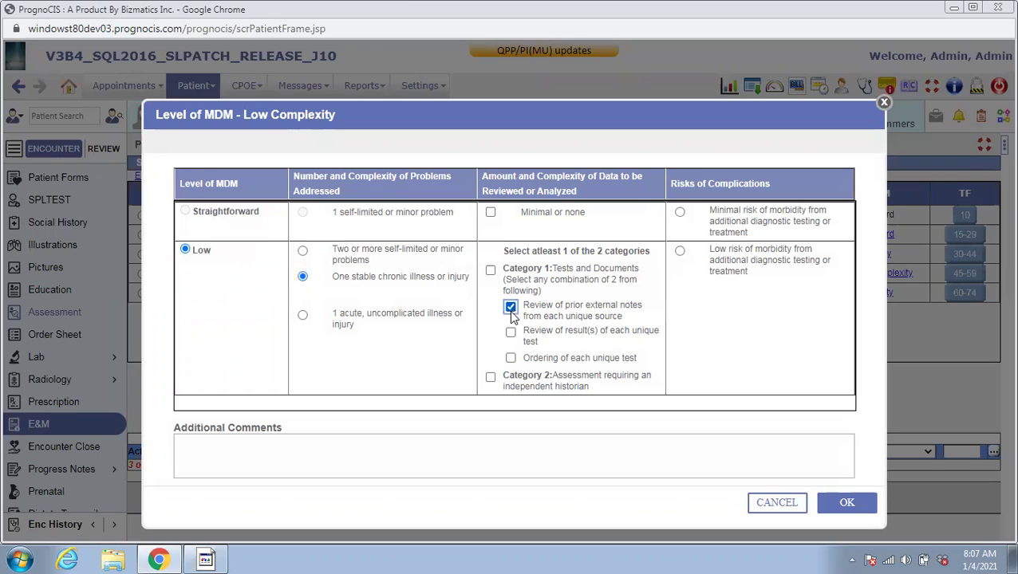
pyautogui.click(512, 359)
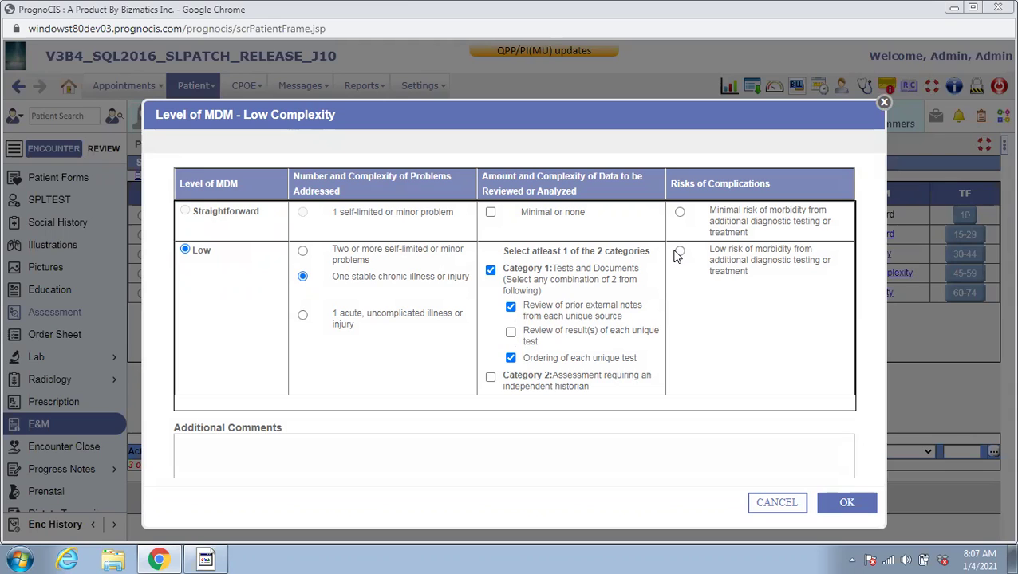
pyautogui.click(233, 458)
pyautogui.click(234, 458)
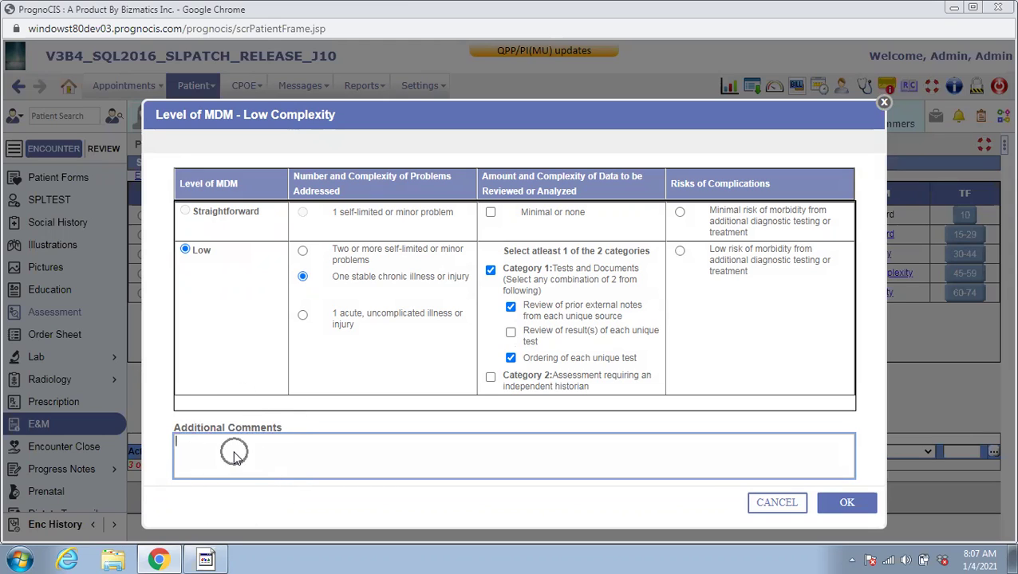
pyautogui.click(847, 504)
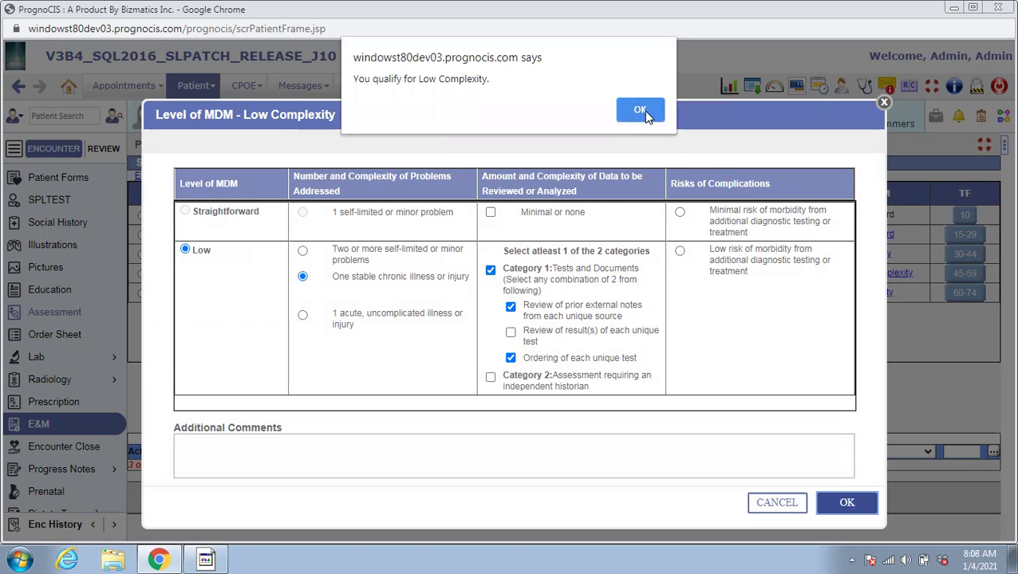
pyautogui.click(641, 111)
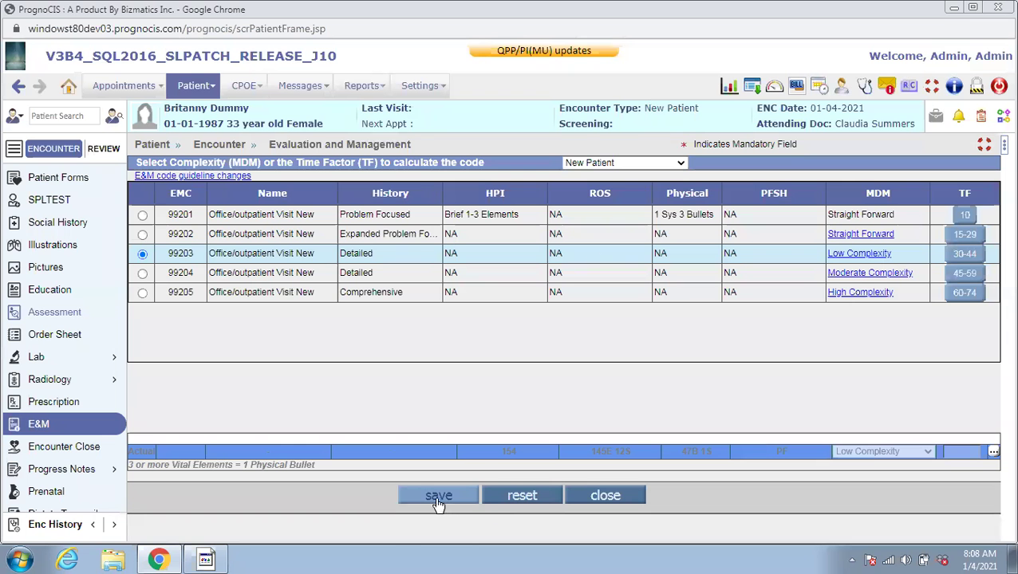
# Save code 99203 and confirm it on the Assessment CPT/HCPC tab
pyautogui.click(439, 496)
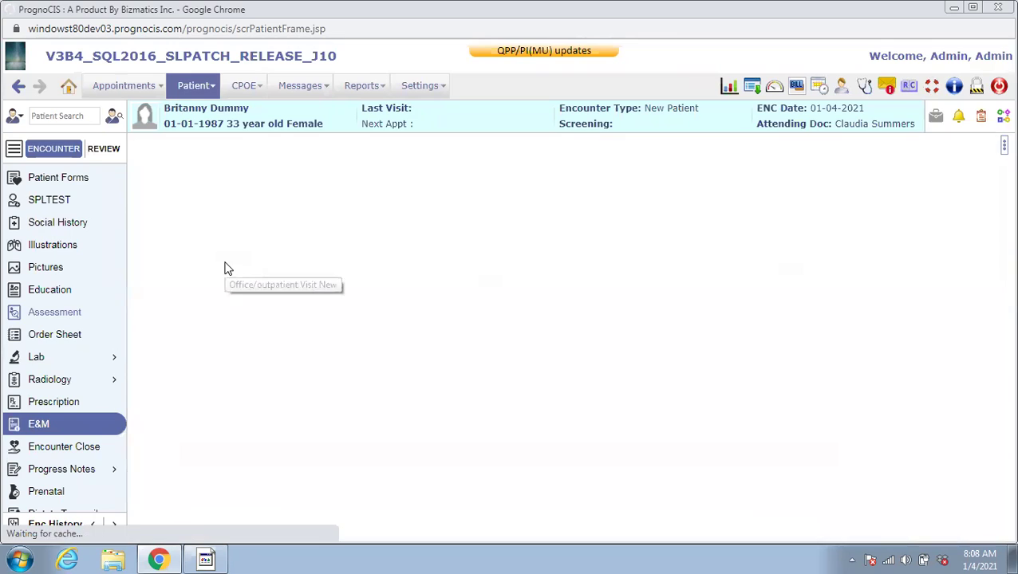
pyautogui.moveTo(38, 357)
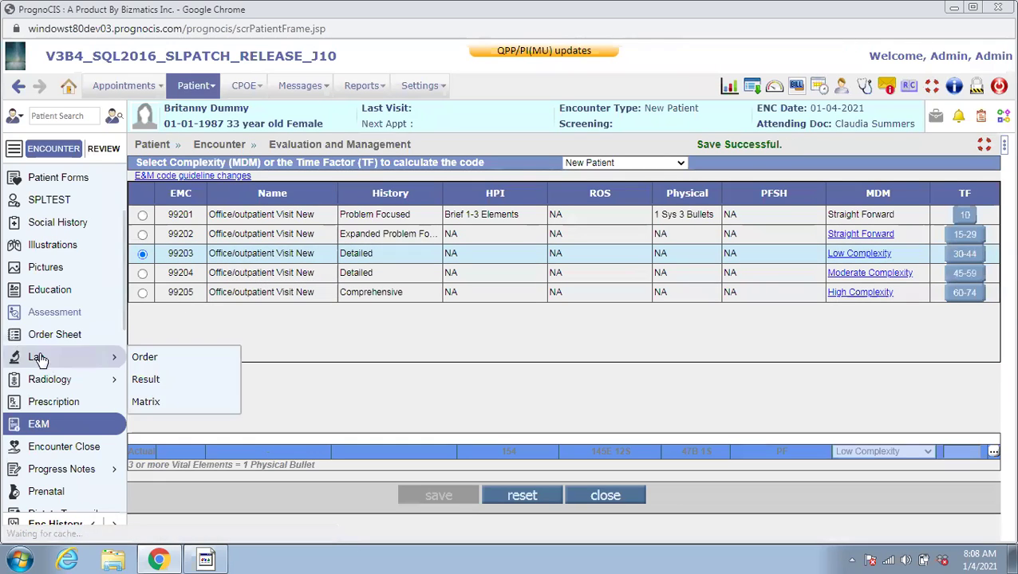
pyautogui.click(45, 313)
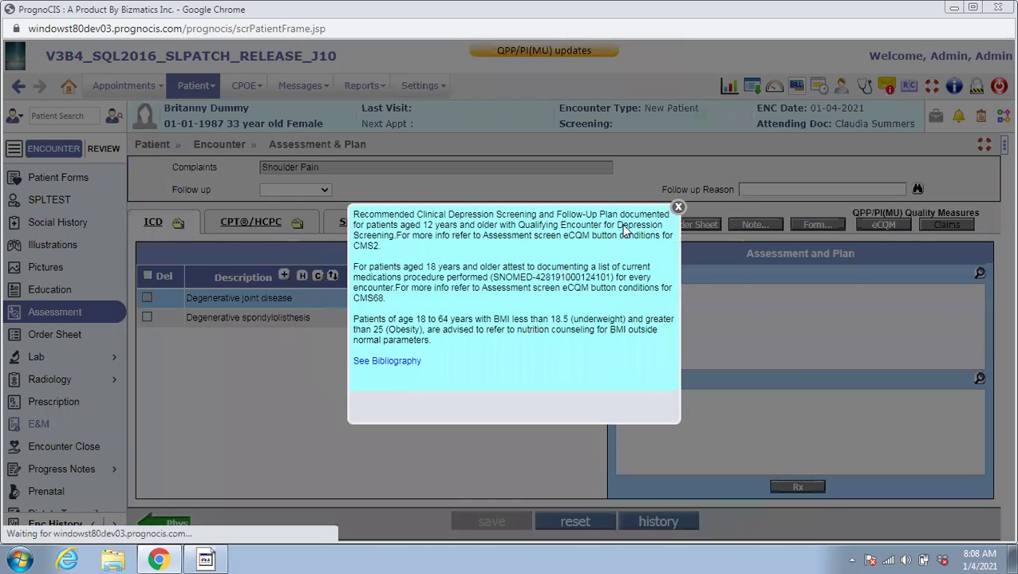
pyautogui.click(678, 207)
pyautogui.click(239, 225)
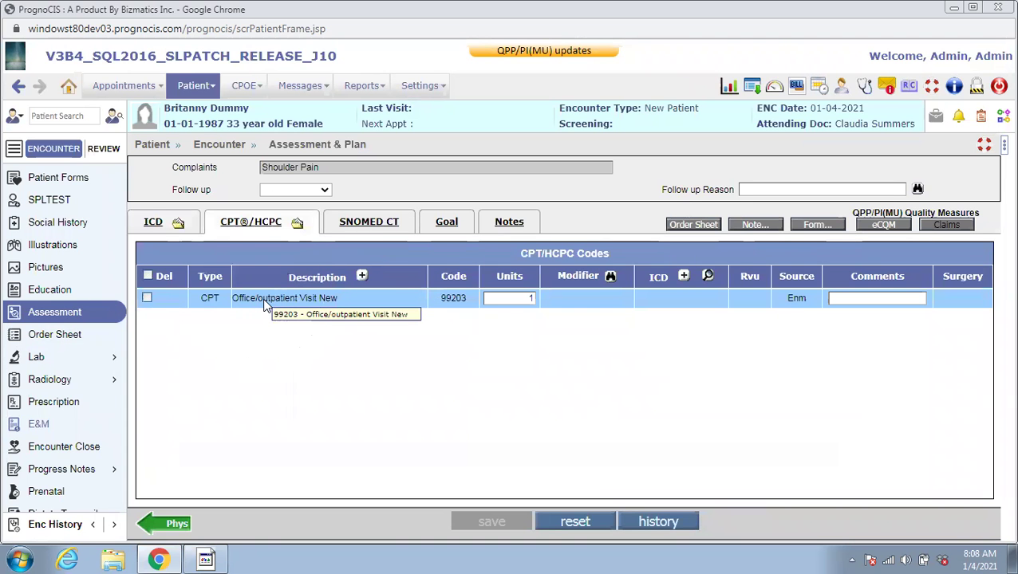
# Back on E&M, switch the code table to Established Patient, then return to appointments
pyautogui.click(88, 422)
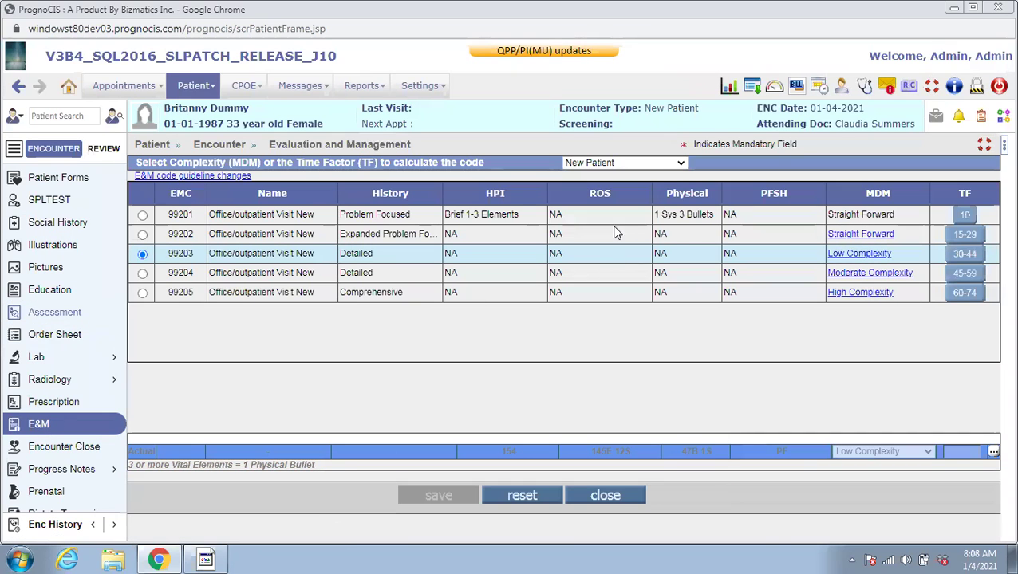
pyautogui.click(602, 168)
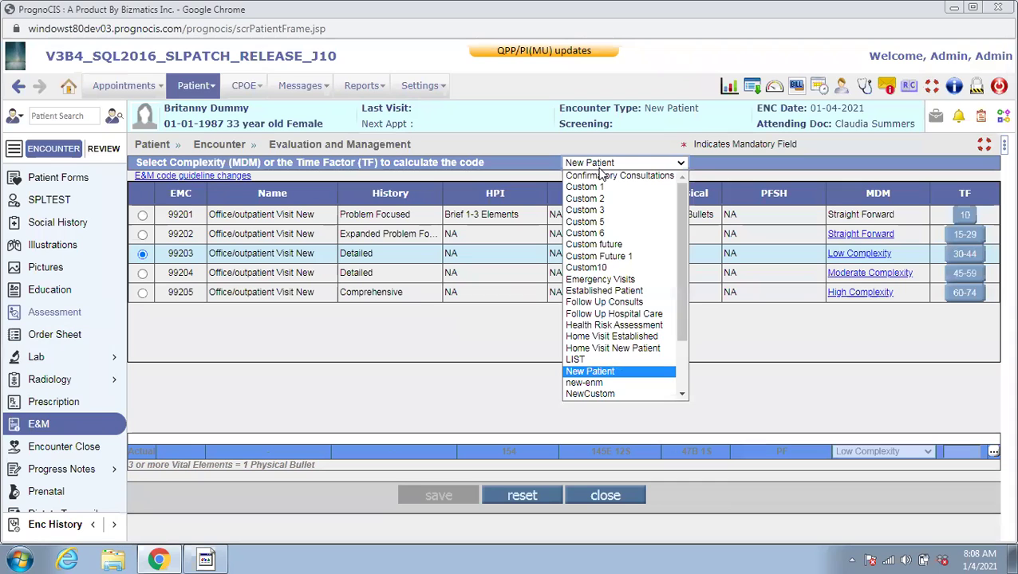
pyautogui.click(604, 290)
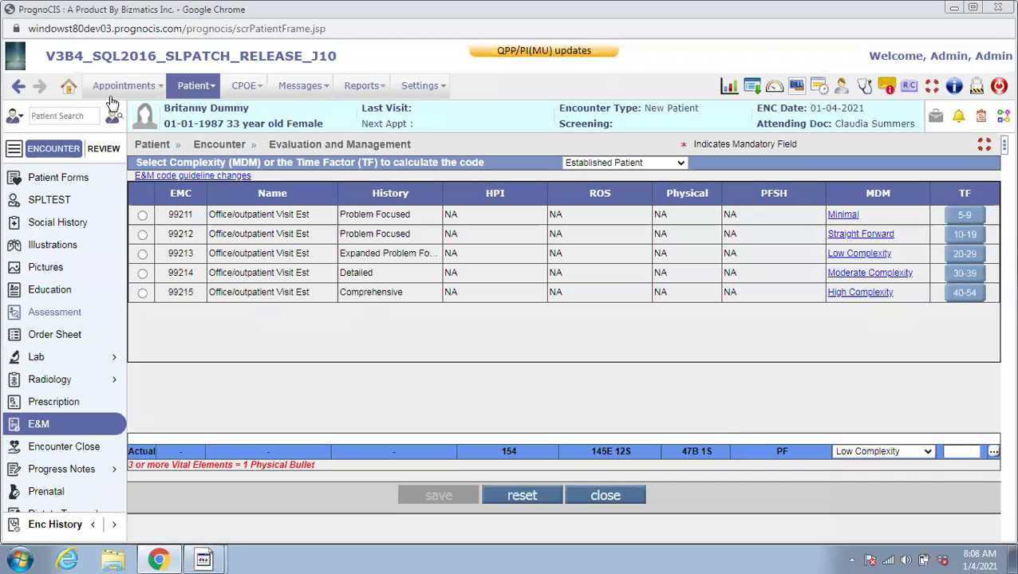
pyautogui.click(67, 89)
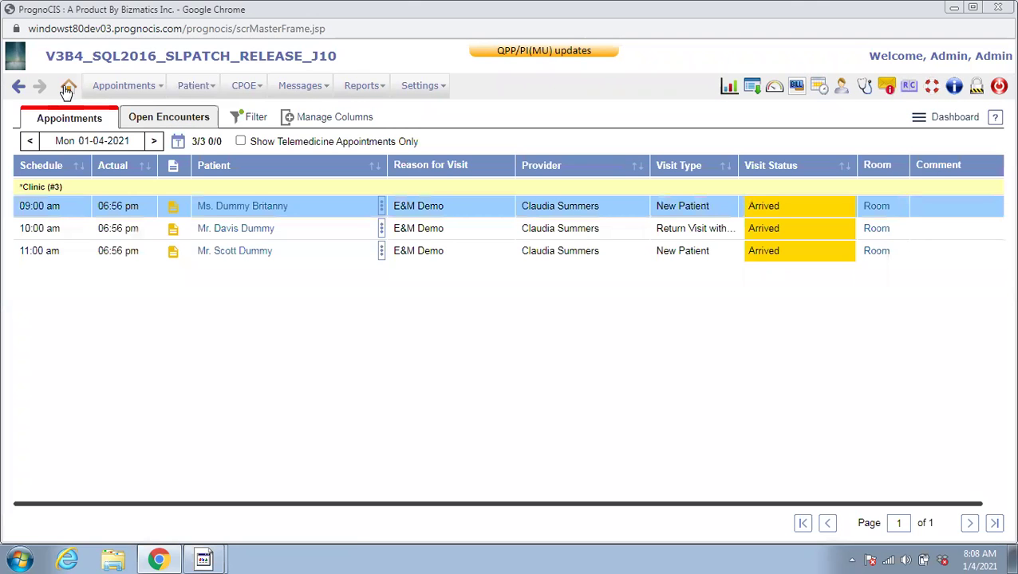
# Open the 10:00 am return patient's E&M page and pick the 30-39 minute time factor
pyautogui.click(252, 232)
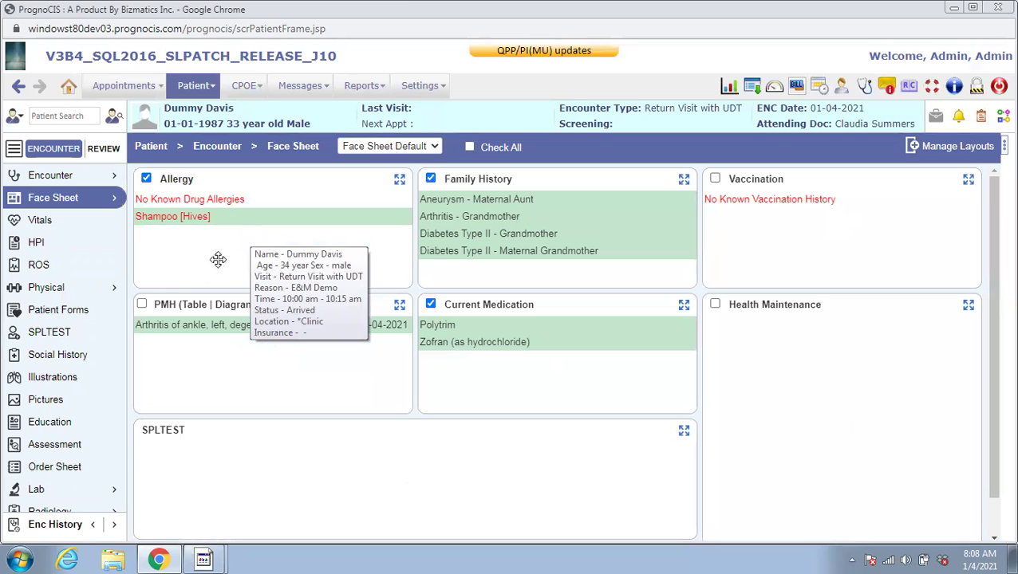
pyautogui.scroll(-2, 40, 399)
pyautogui.click(38, 426)
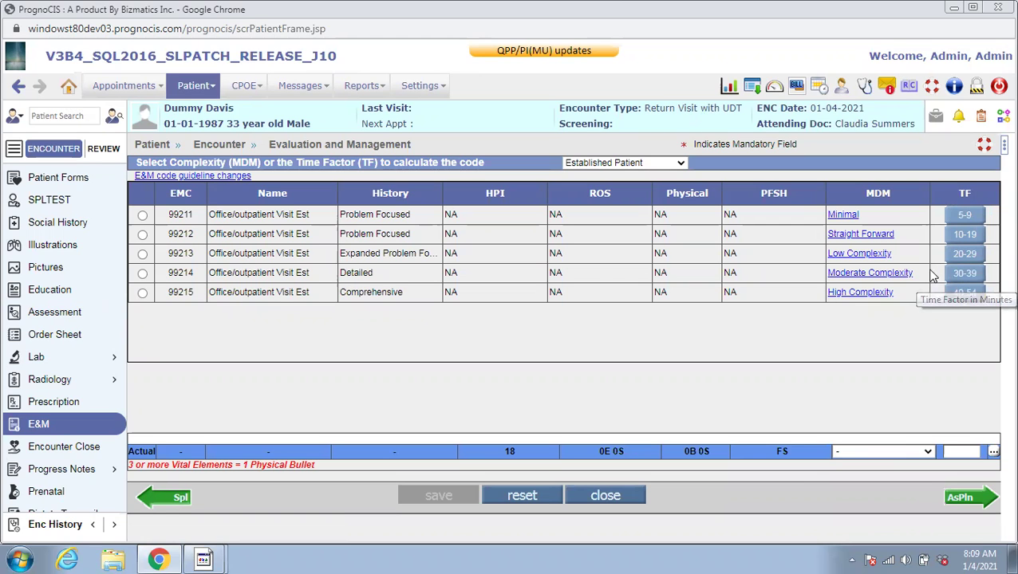
pyautogui.click(963, 273)
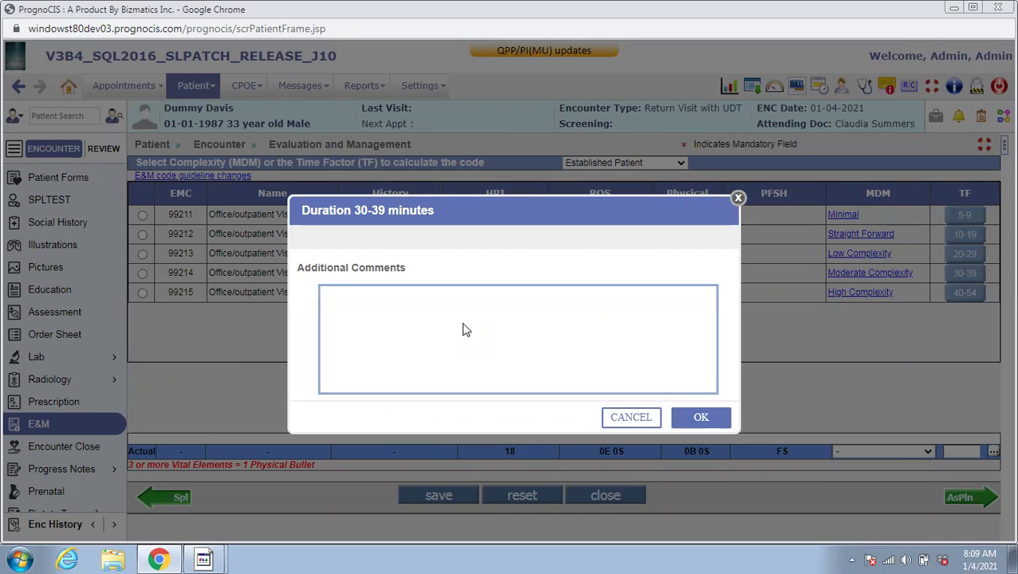
# Paste the time-breakdown comment, select 99214, and verify it on the Assessment CPT/HCPC tab
pyautogui.write('Reviewing Lab Results and notes from external providers - 10 minsPerforming a Physical Exam - 10 minsOrders meds and other Diagnostics Tests - 15 minsDocumenting information in chart - 5 mins')
pyautogui.click(689, 421)
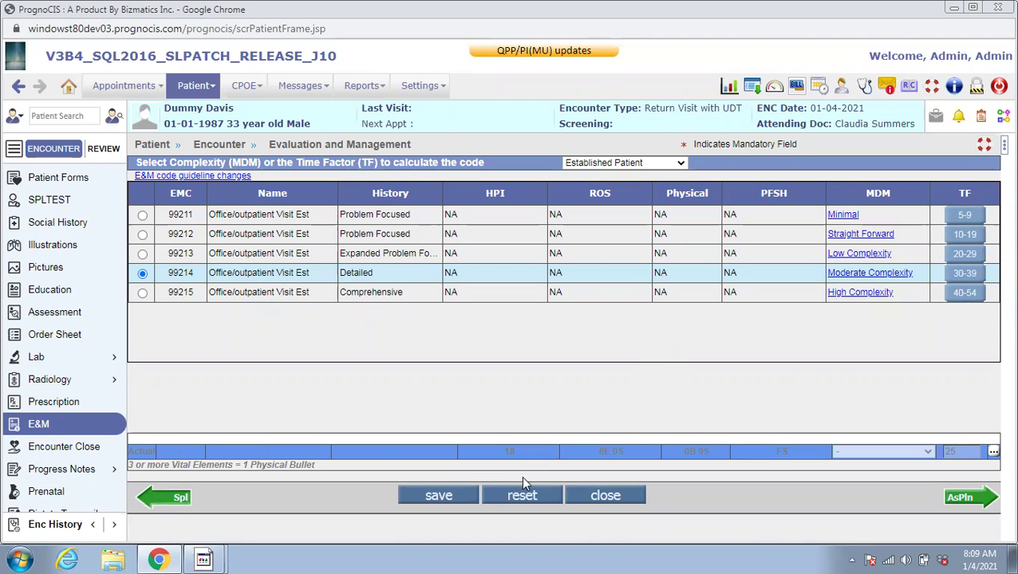
pyautogui.click(427, 497)
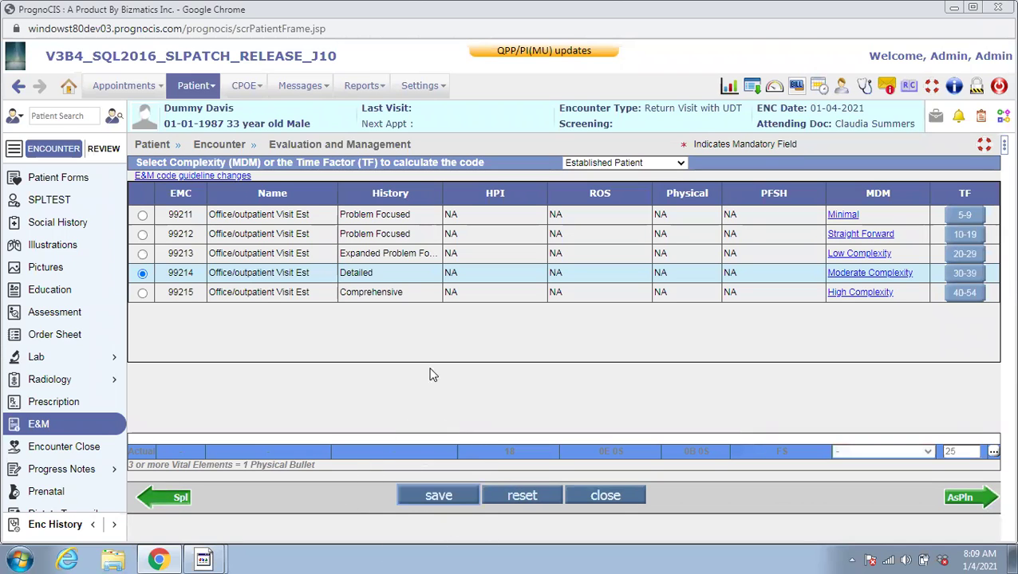
pyautogui.click(49, 313)
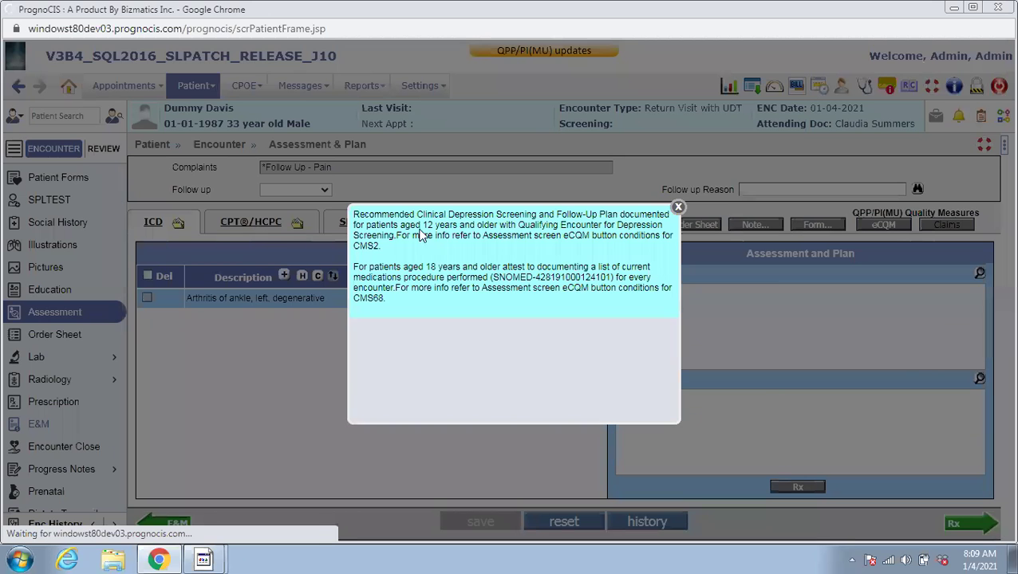
pyautogui.click(677, 206)
pyautogui.click(255, 223)
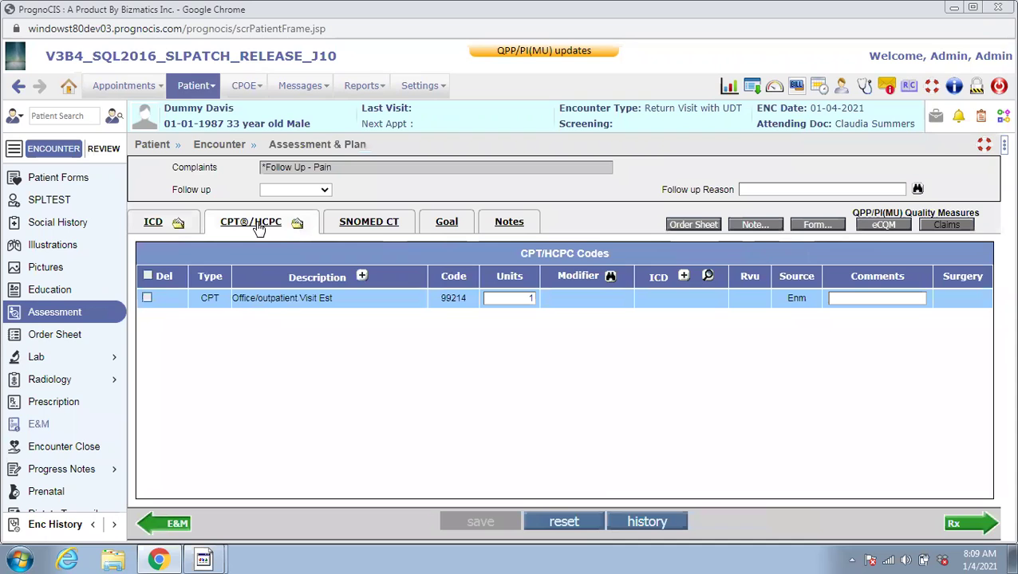
# Back on E&M, review the 30-39 minute comments and save the 99214 selection
pyautogui.click(37, 425)
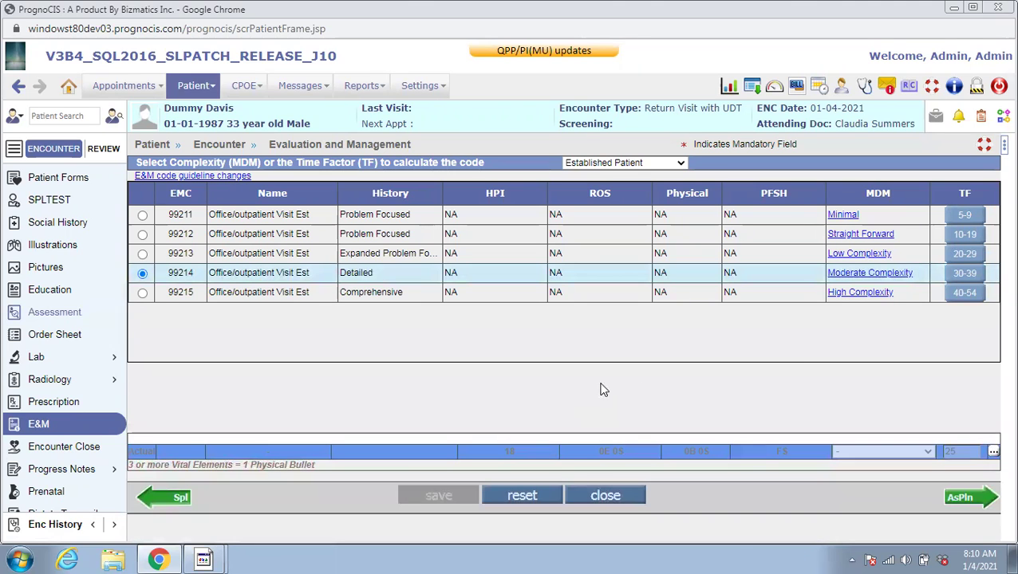
pyautogui.click(964, 274)
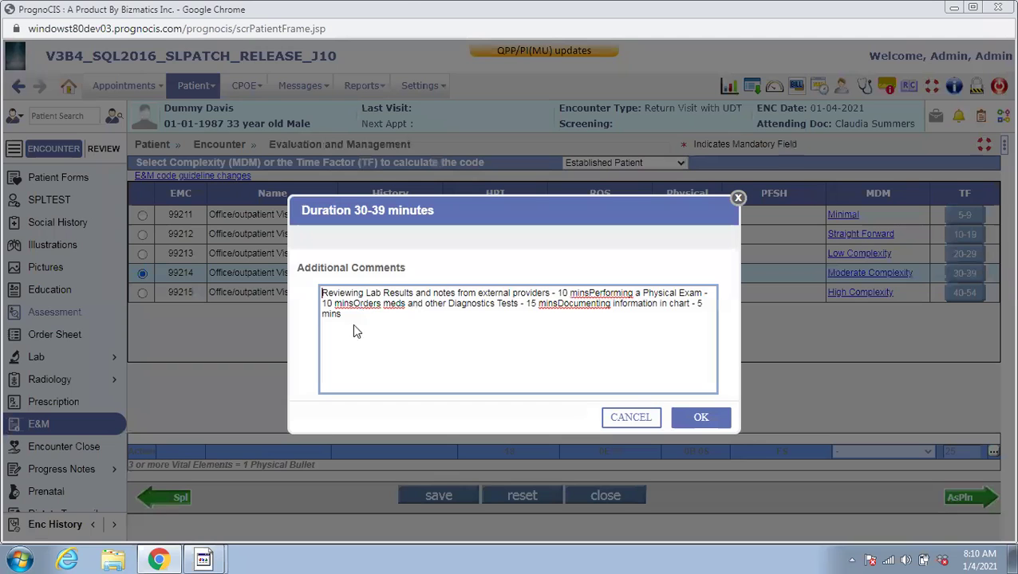
pyautogui.click(614, 425)
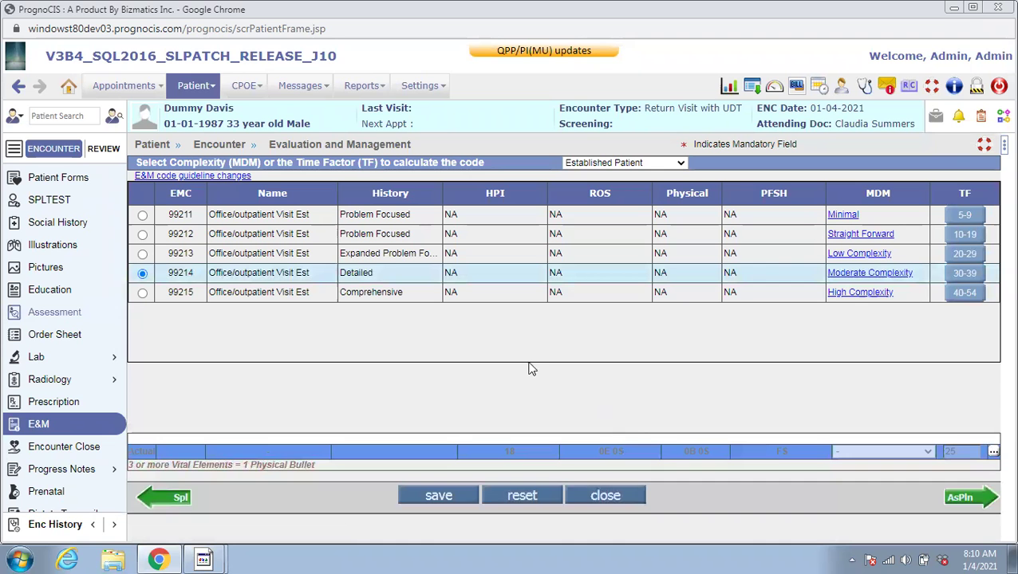
pyautogui.click(68, 88)
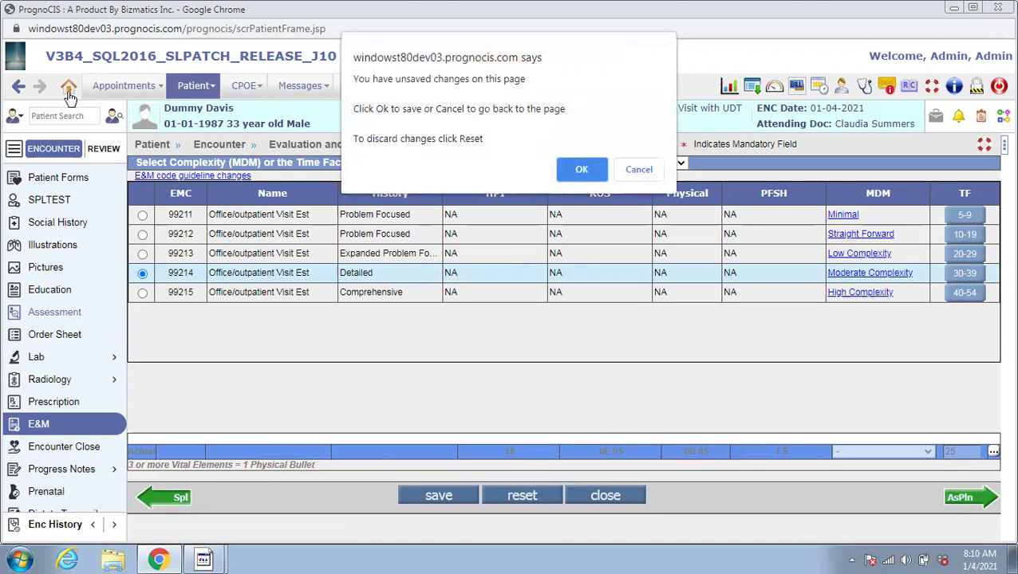
pyautogui.click(637, 171)
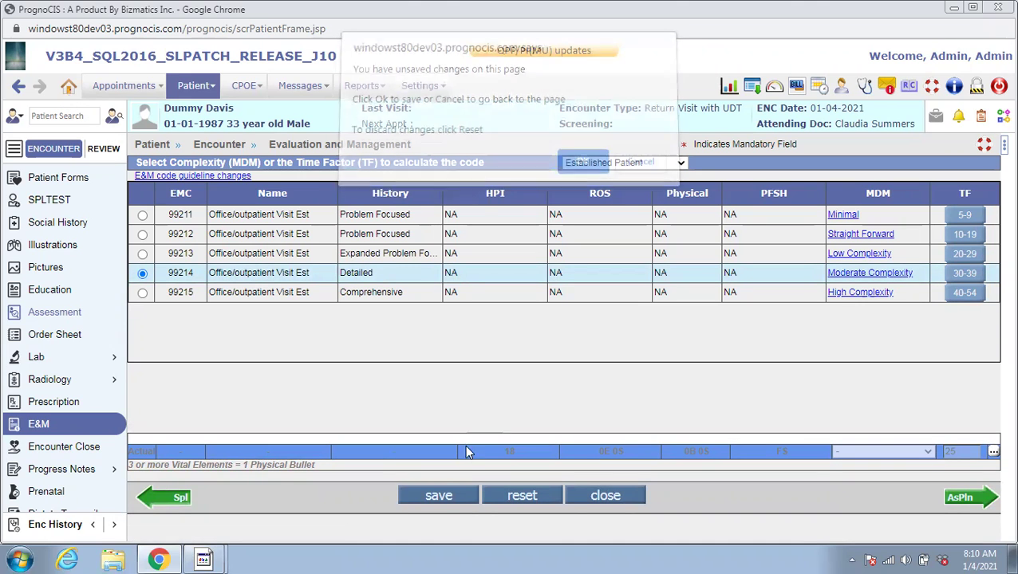
pyautogui.click(441, 497)
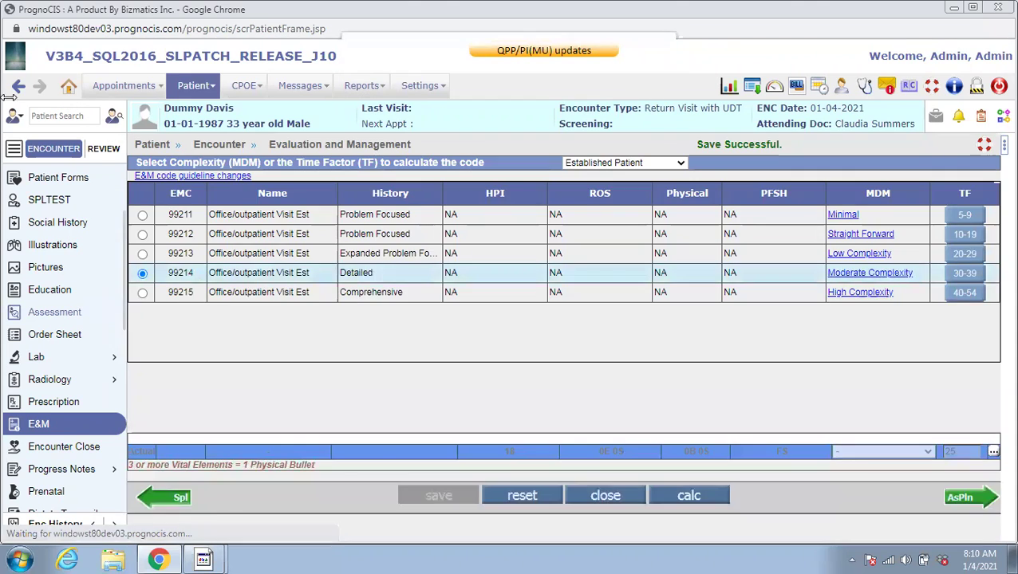
# Return to appointments and open the 11:00 new patient's E&M coding page
pyautogui.click(71, 91)
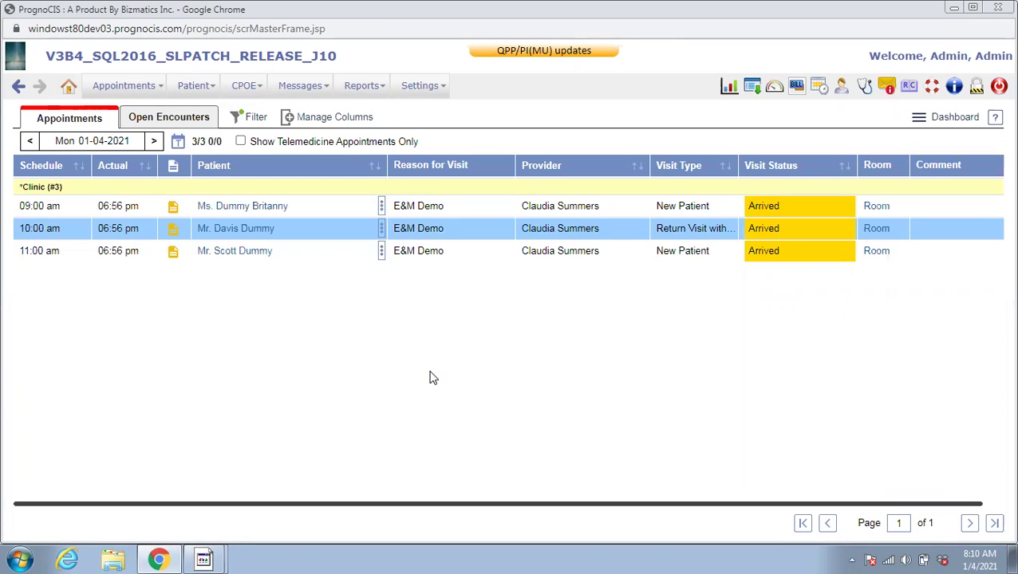
pyautogui.click(242, 255)
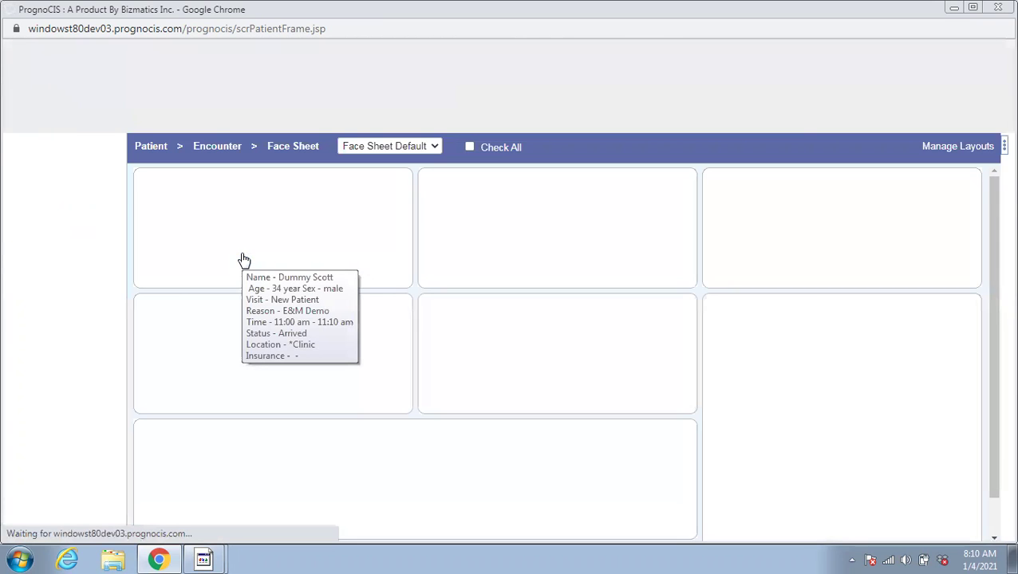
pyautogui.scroll(-2, 48, 478)
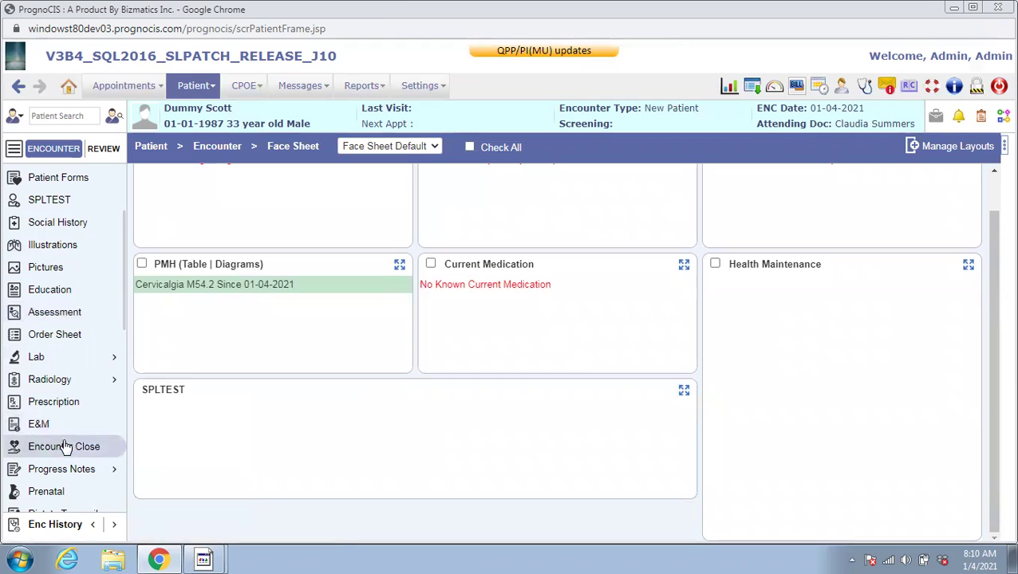
pyautogui.click(48, 423)
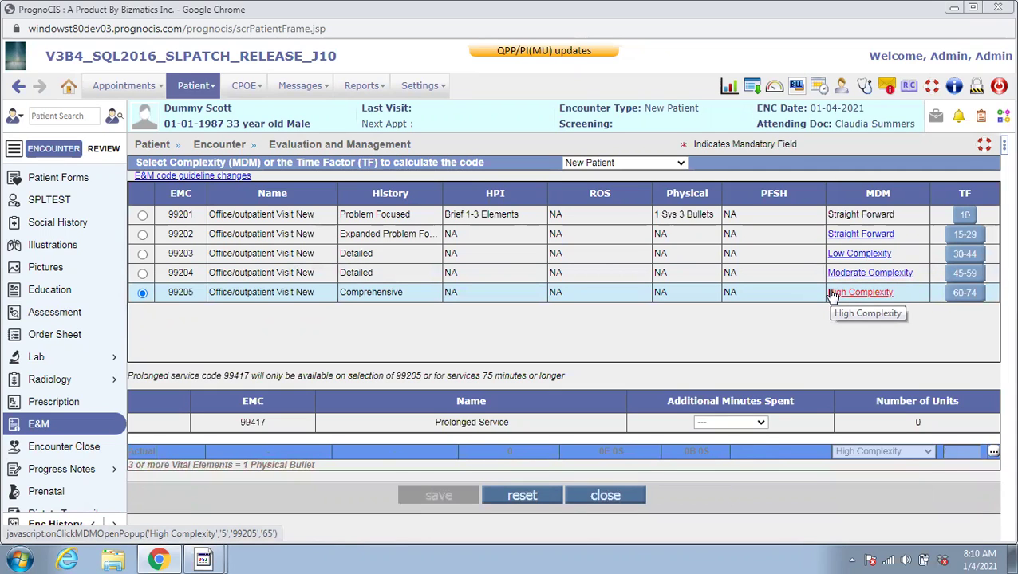
# Choose the 60-74 minute time factor, add 30-44 extra minutes of 99417, and save
pyautogui.click(971, 302)
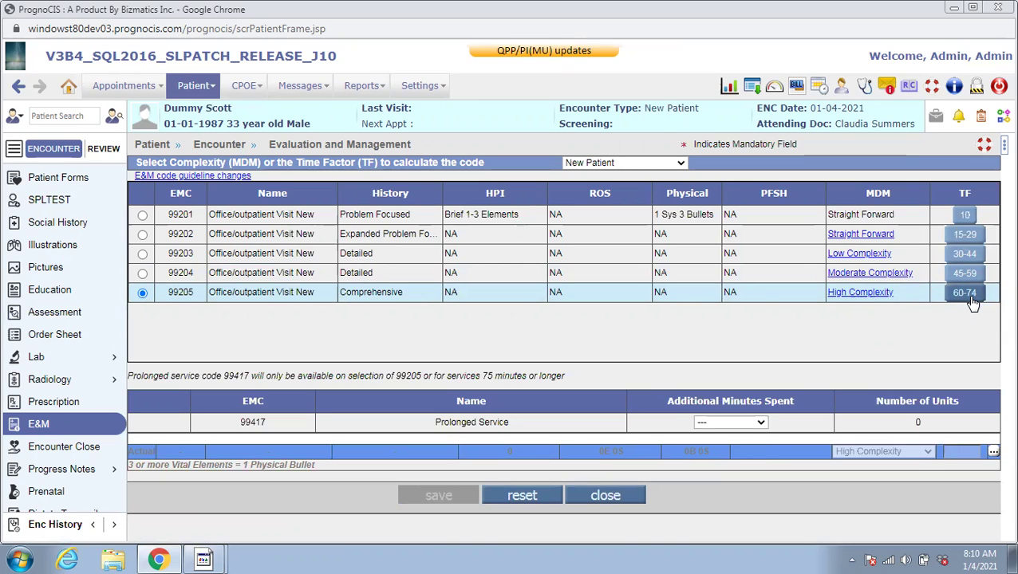
pyautogui.click(255, 422)
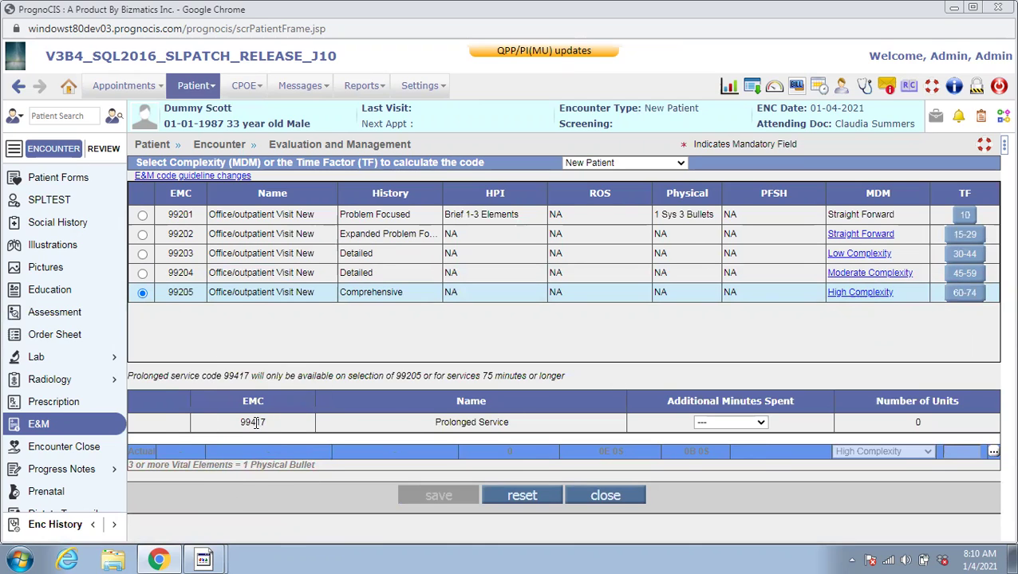
pyautogui.click(919, 427)
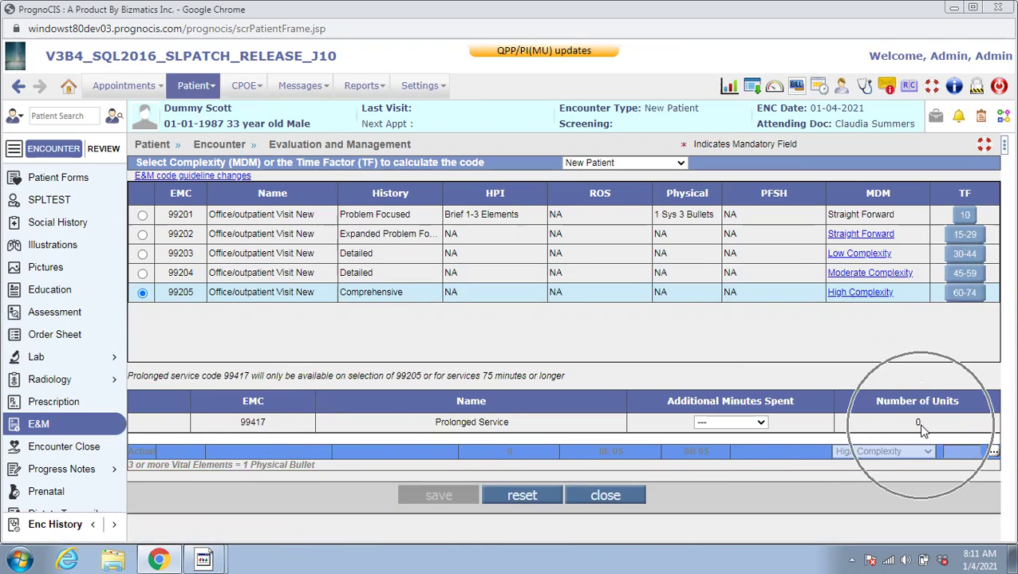
pyautogui.click(712, 428)
pyautogui.click(721, 458)
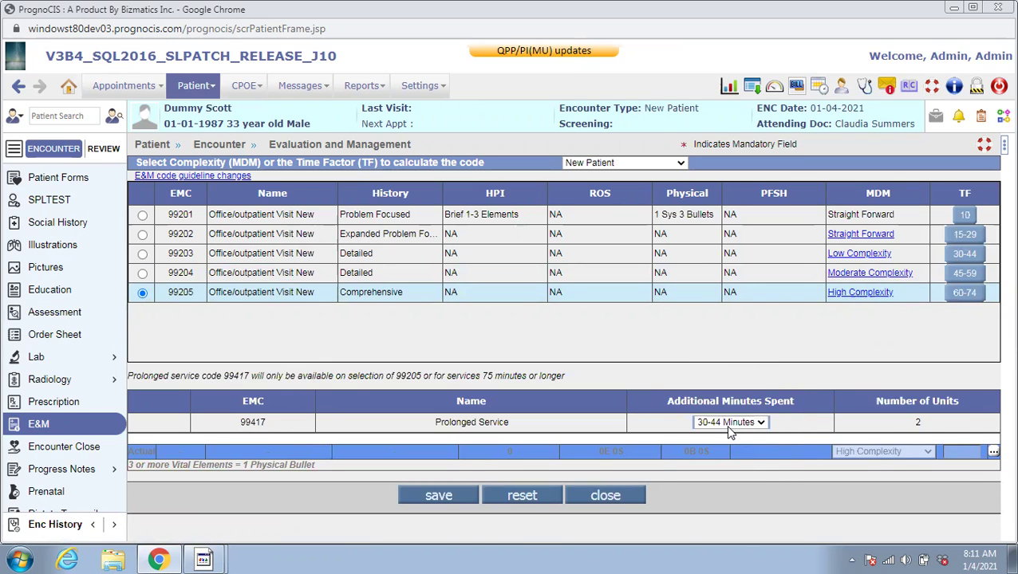
pyautogui.click(461, 495)
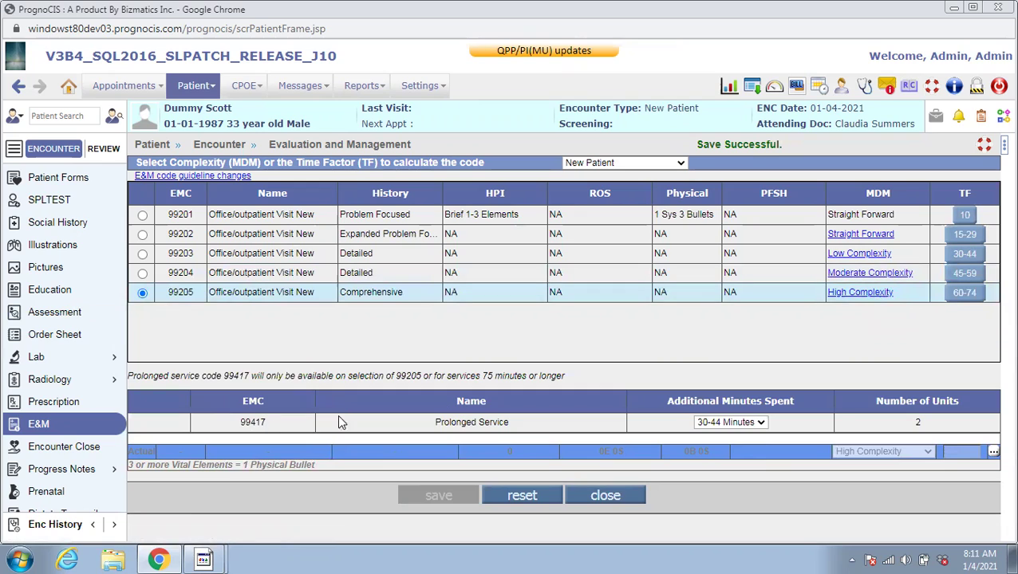
pyautogui.click(44, 312)
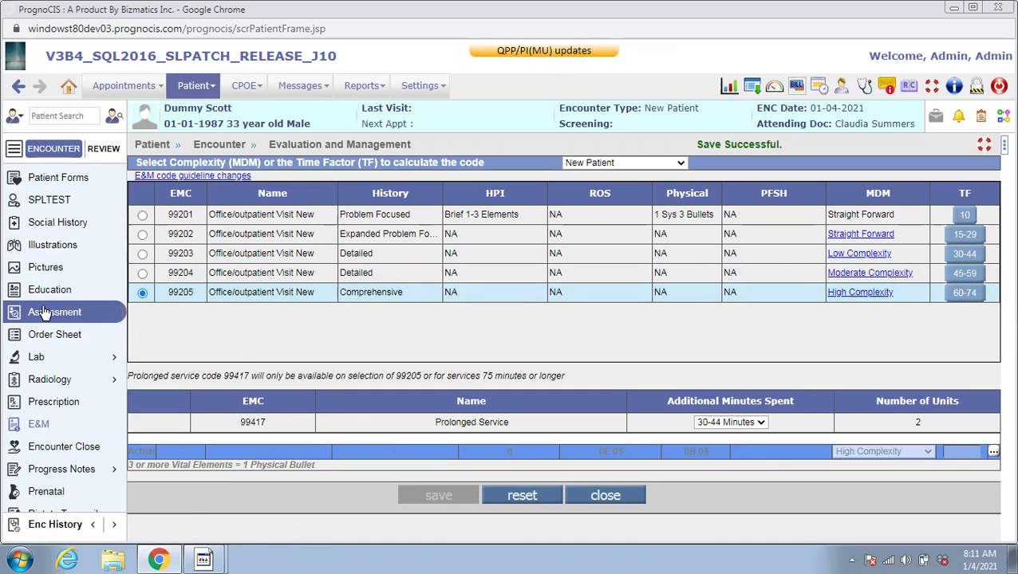